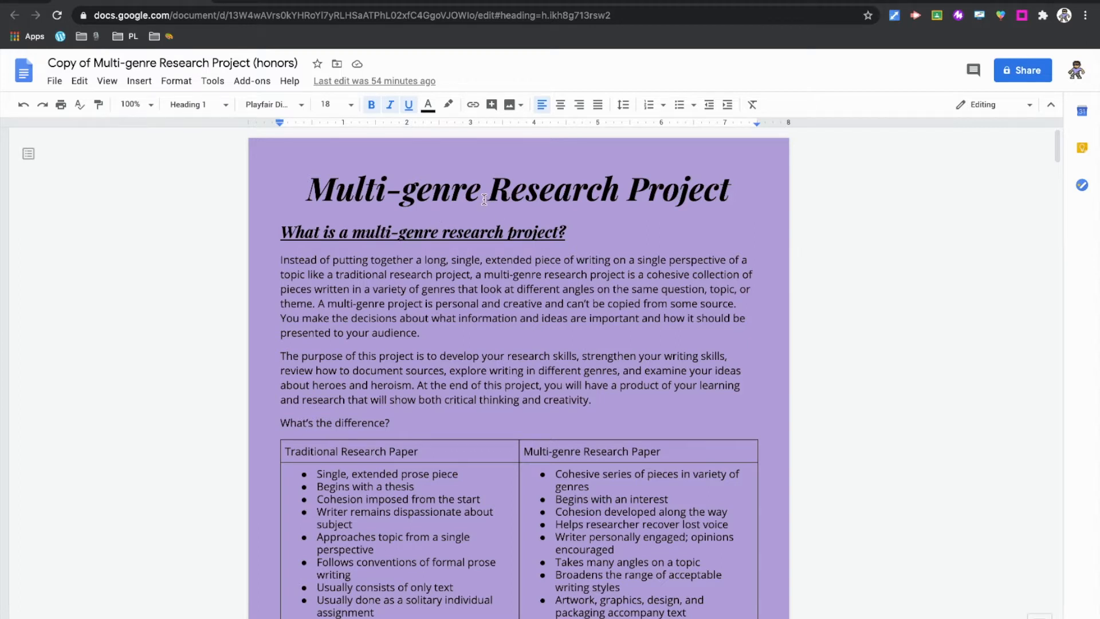
Examine the paragraph styles used by the document title, the section headings and the Deadlines subheading
left_click(226, 105)
mouse_move(240, 143)
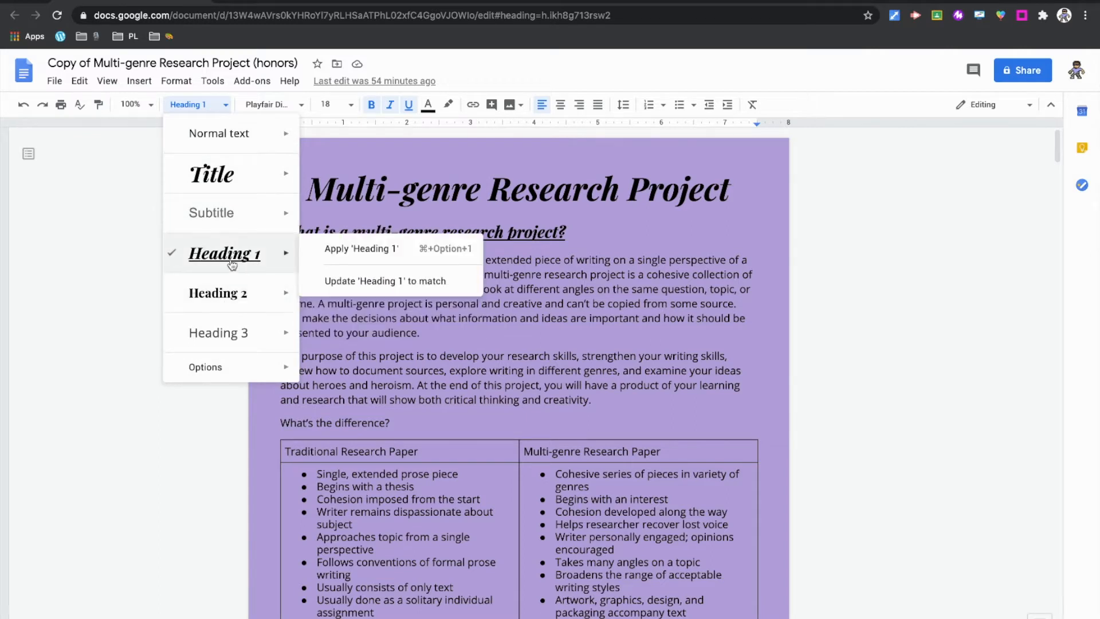
mouse_move(256, 297)
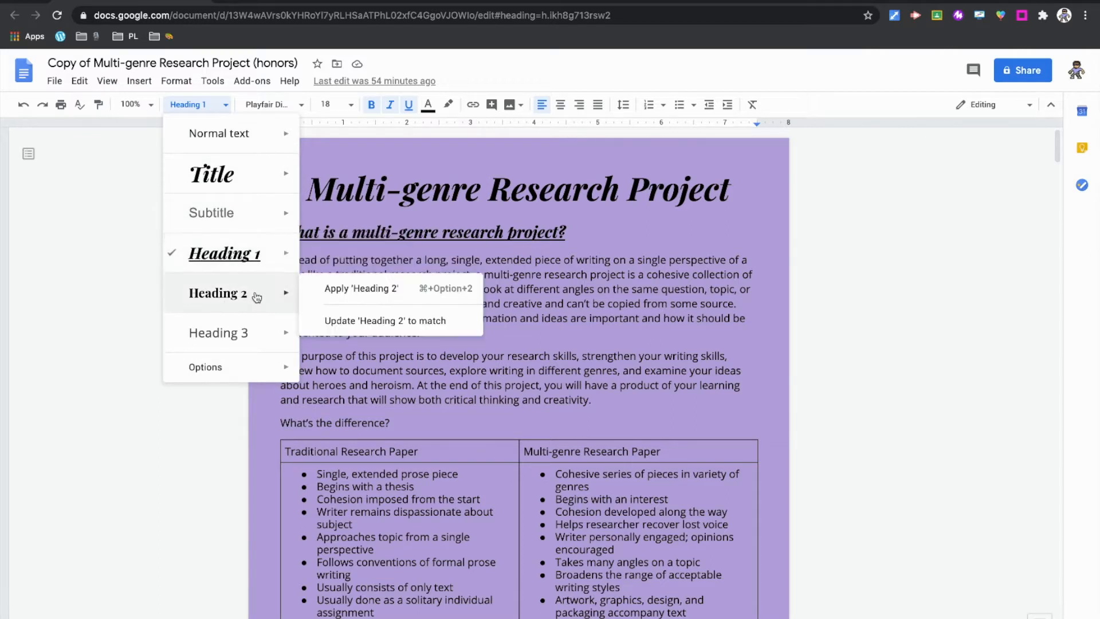
left_click(589, 319)
left_click(508, 199)
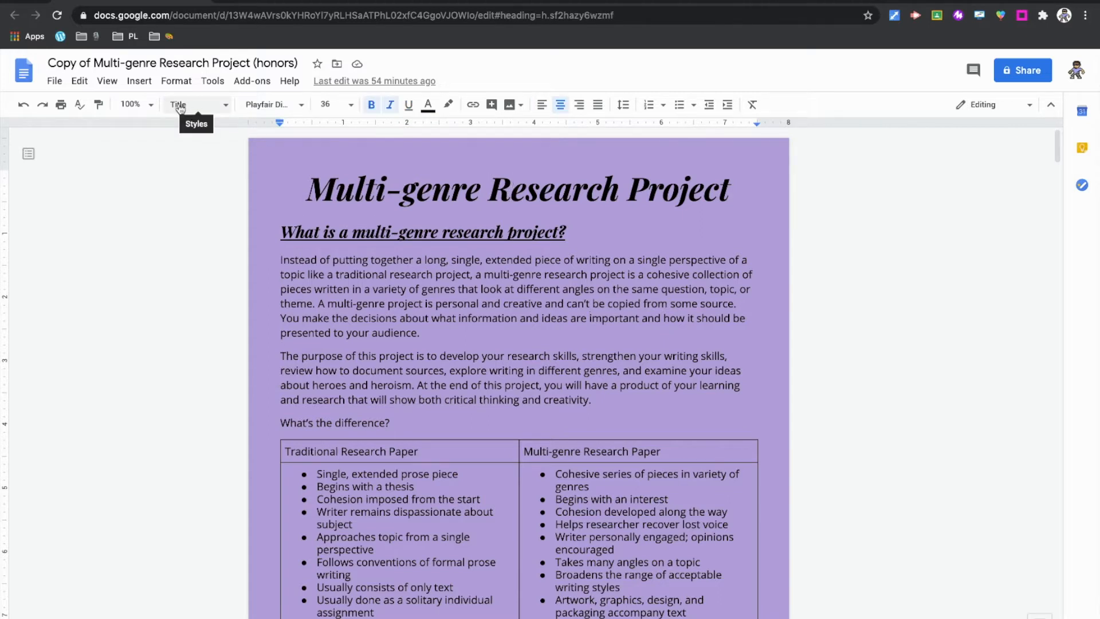
left_click(468, 240)
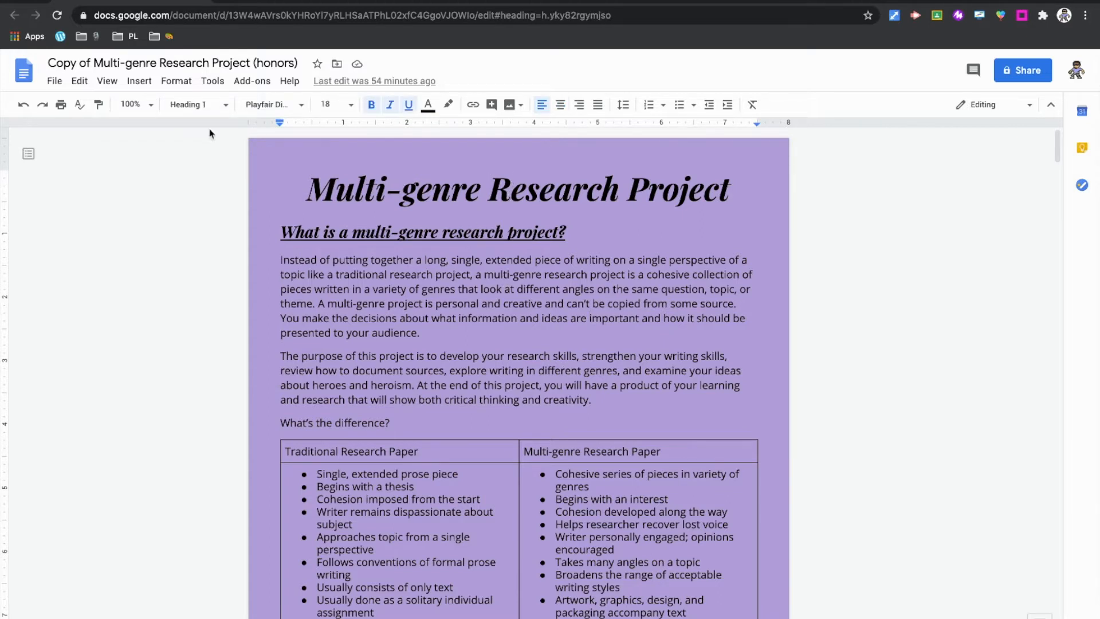
scroll(406, 330, "down", 15)
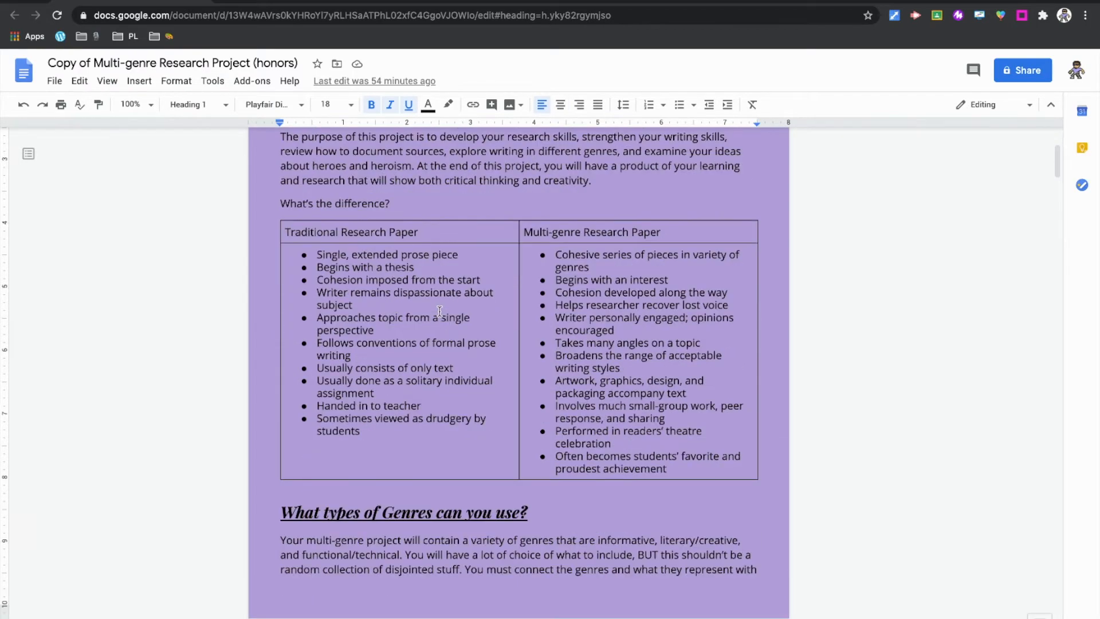
scroll(439, 311, "down", 13)
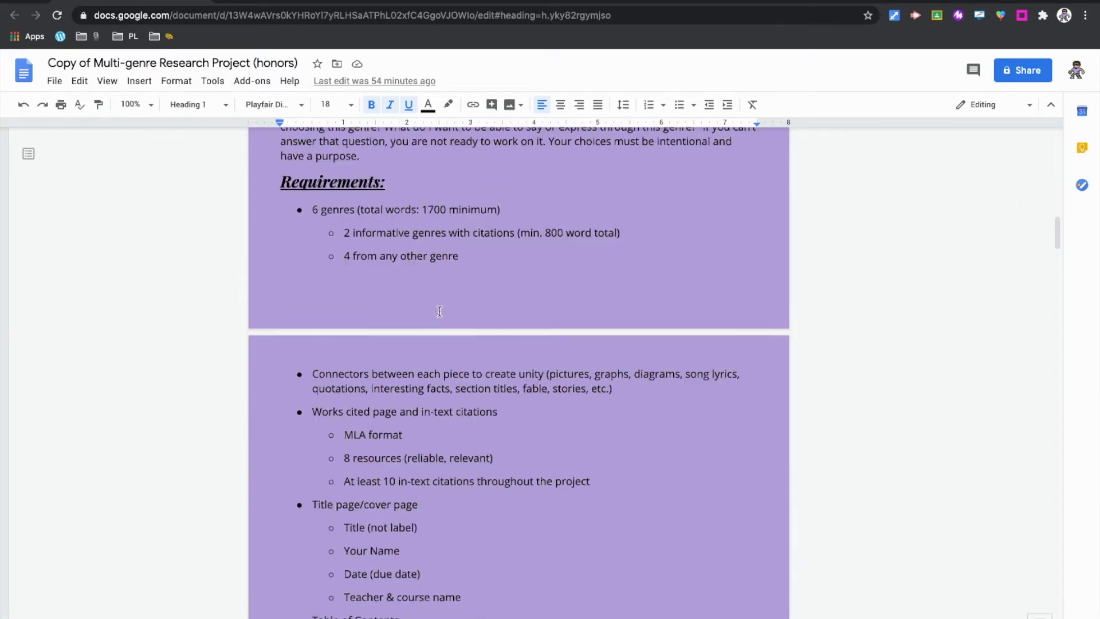
scroll(439, 311, "down", 7)
left_click(320, 311)
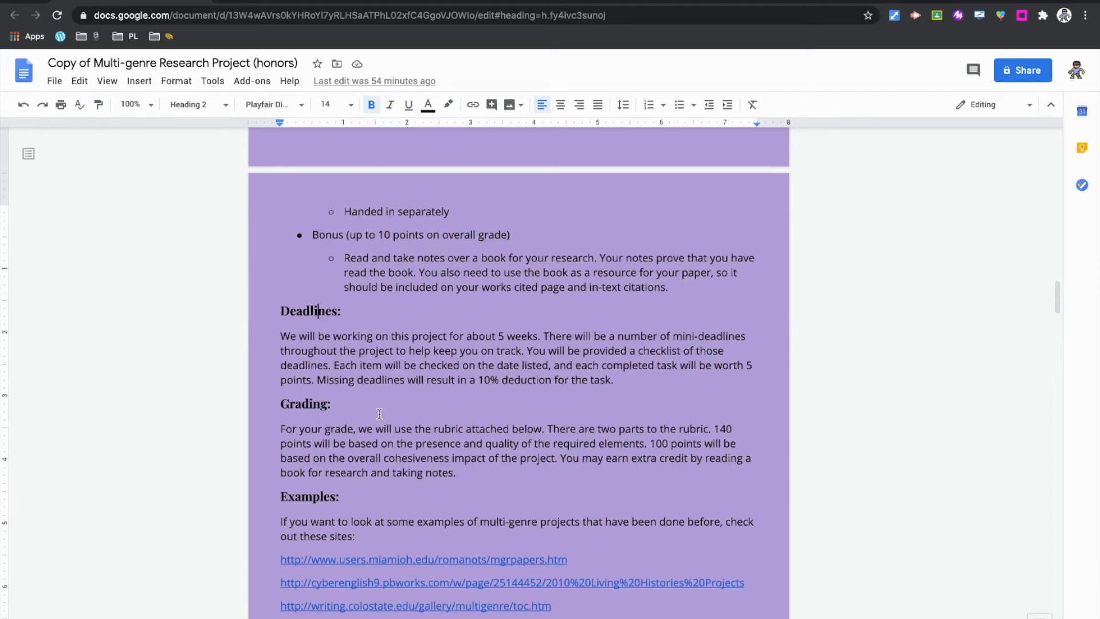
scroll(379, 413, "up", 20)
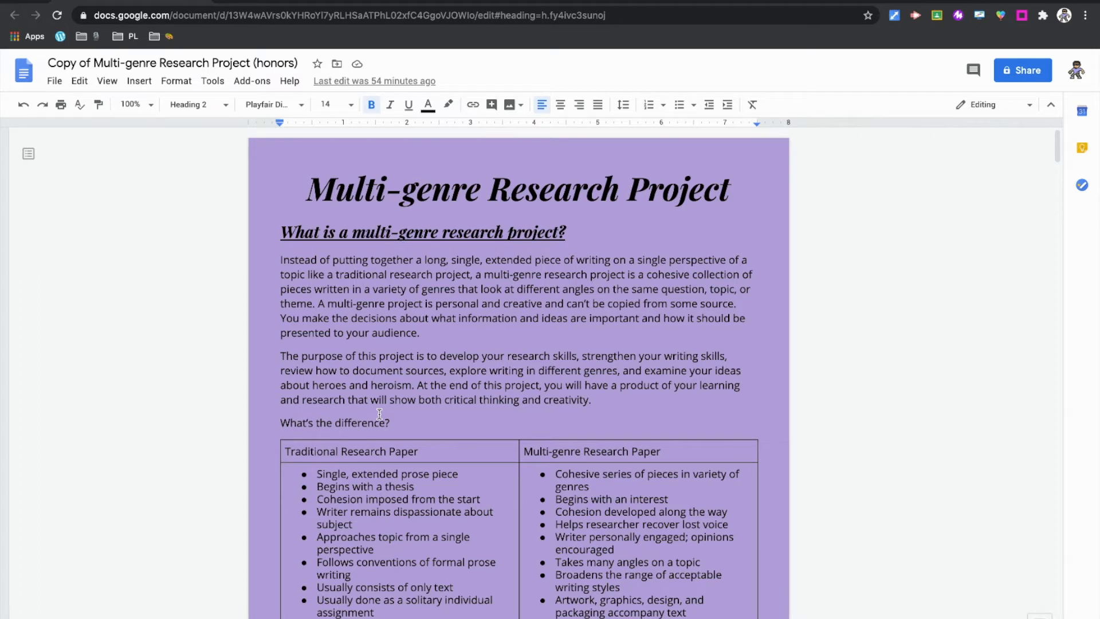
Show the document outline and use it to jump to the Grading section, returning to the start of the document
left_click(29, 155)
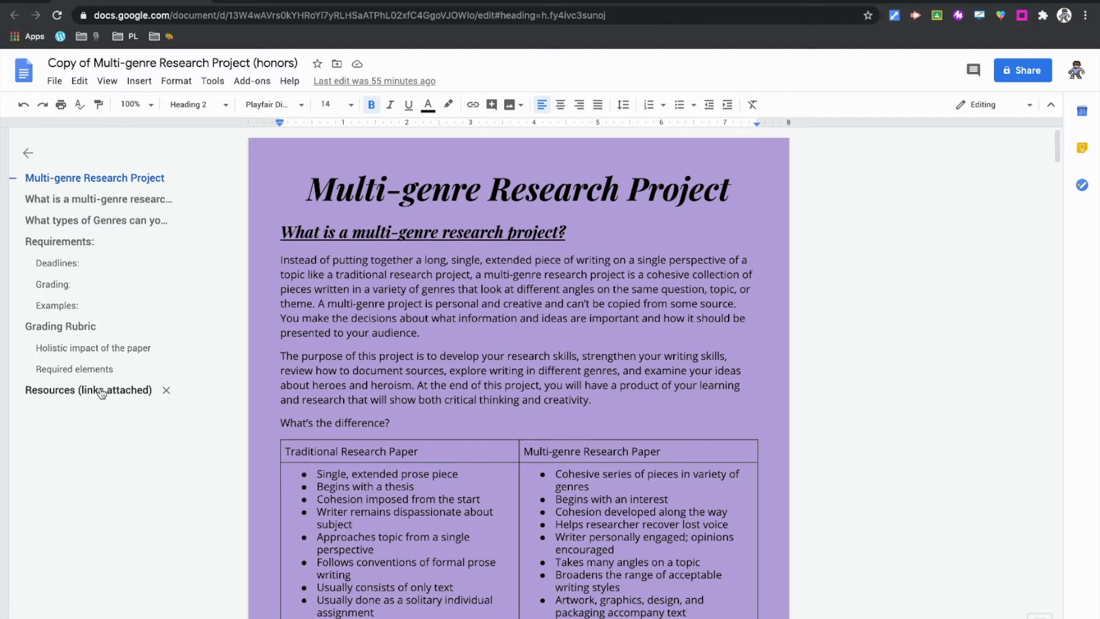
left_click(56, 286)
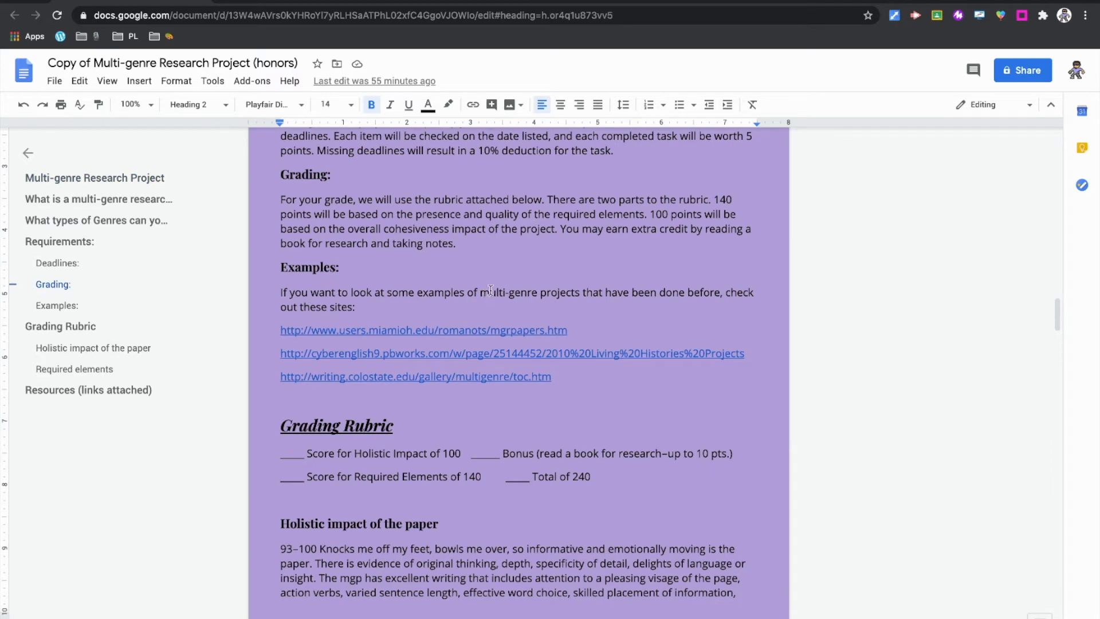
scroll(442, 419, "up", 15)
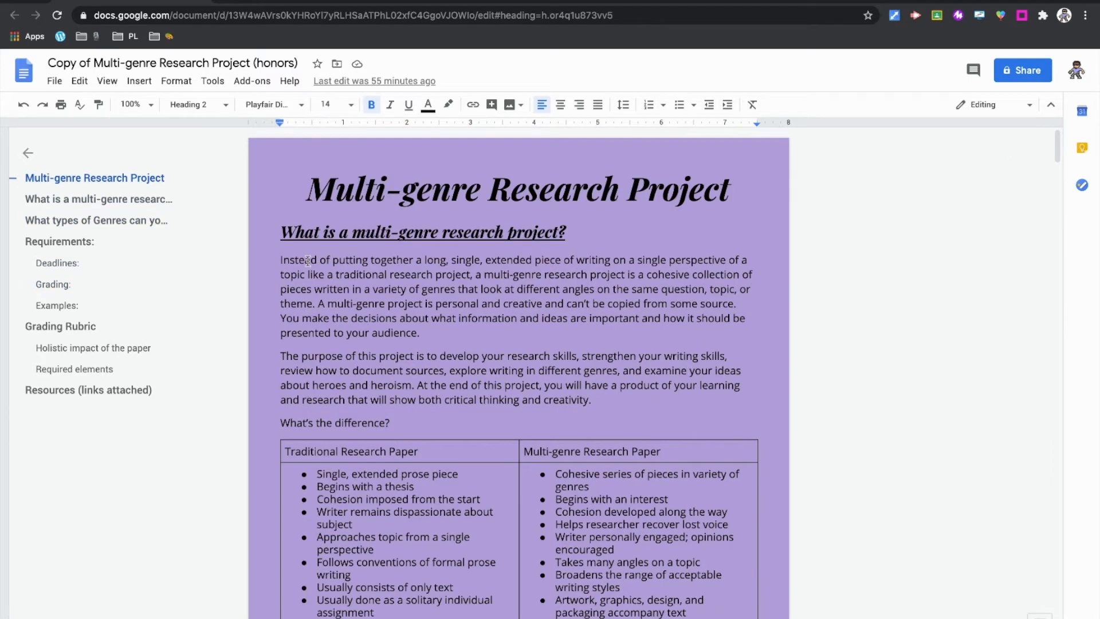
Insert a table of contents with page numbers between the title and the "What is a multi-genre research project?" heading
left_click(186, 198)
left_click(431, 193)
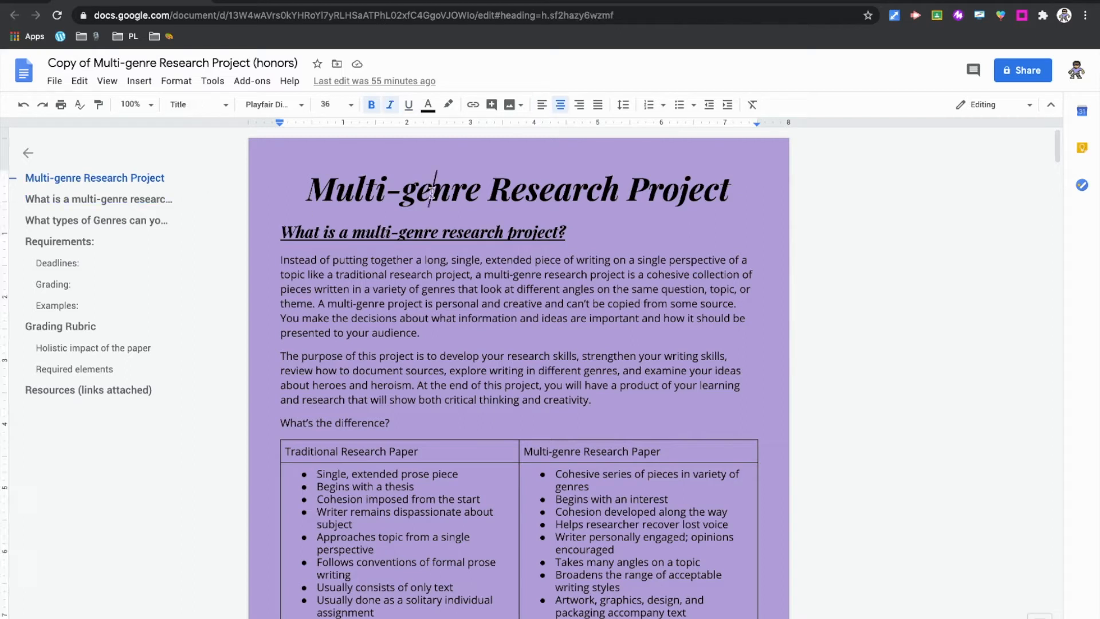
left_click(288, 229)
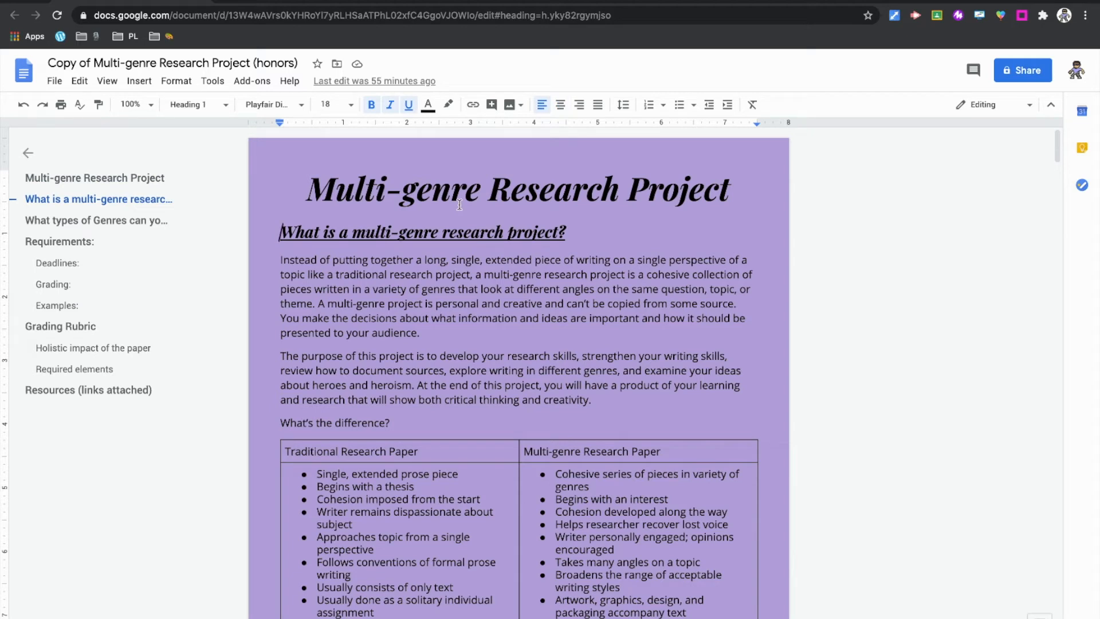
left_click(136, 83)
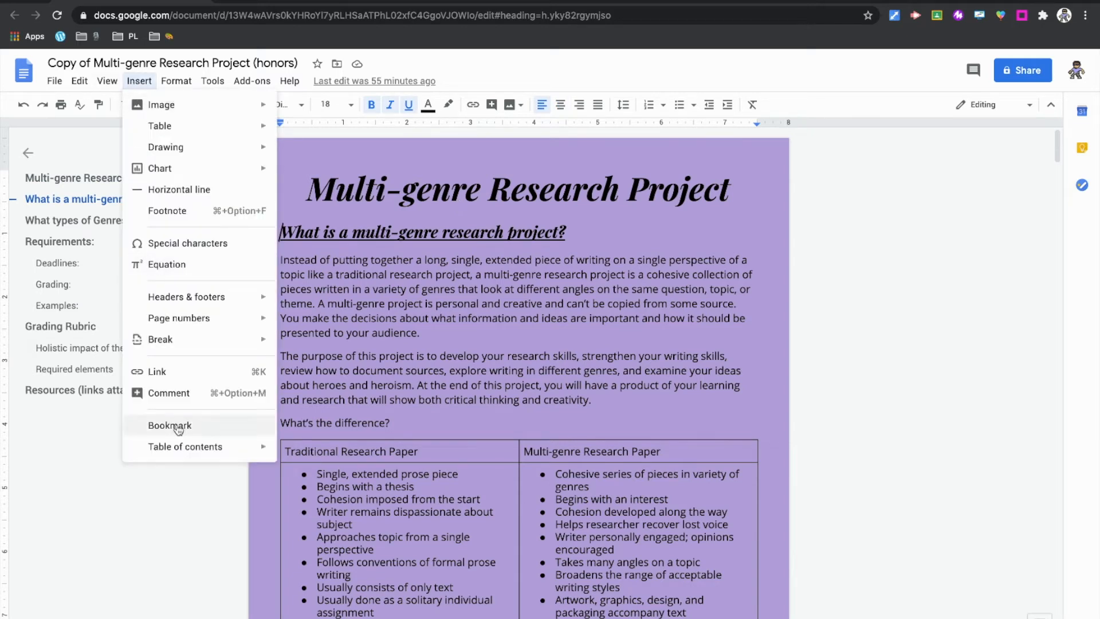
mouse_move(186, 447)
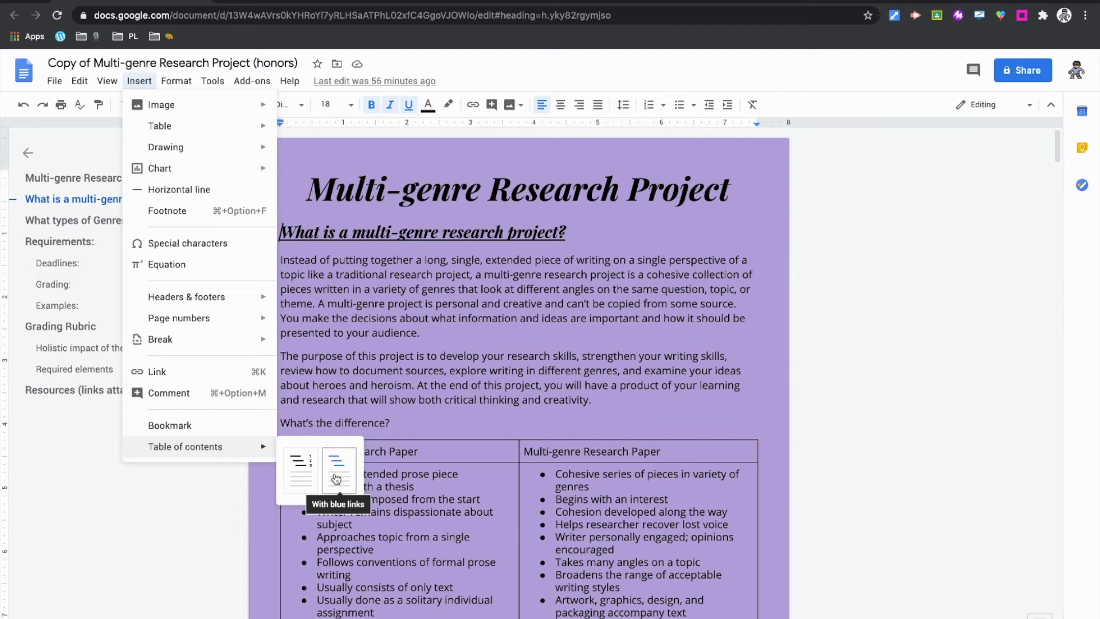
left_click(302, 478)
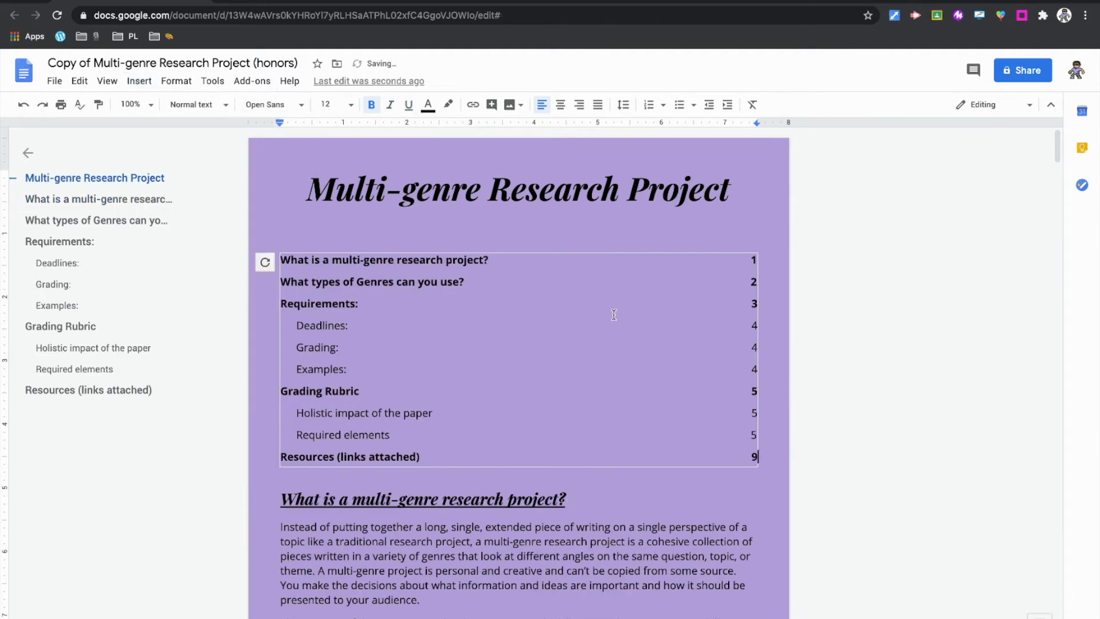
left_click(635, 501)
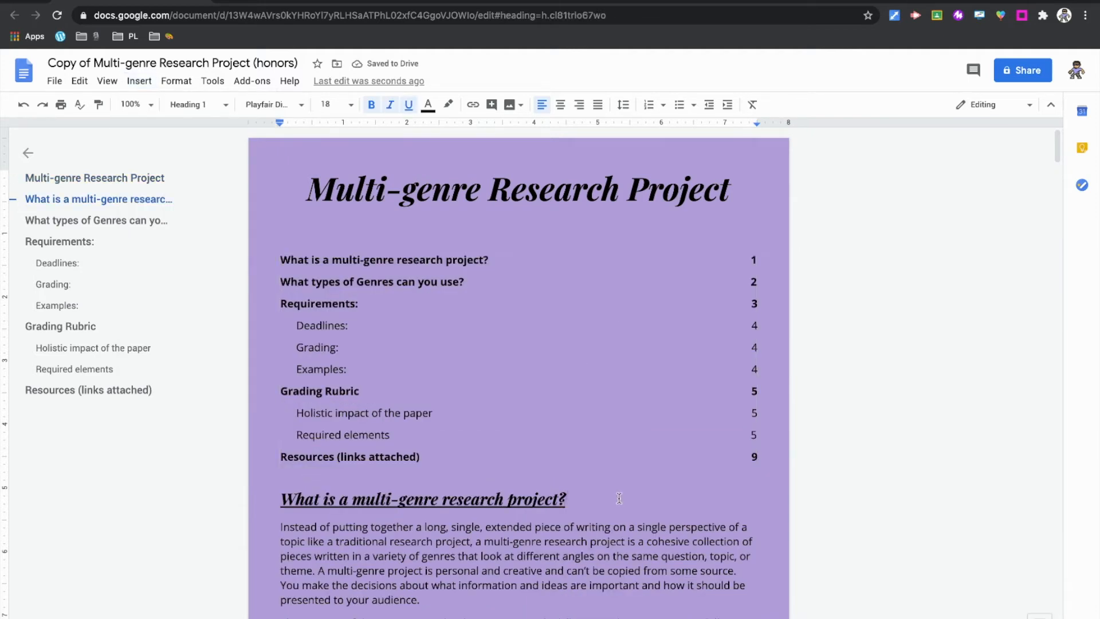
Follow the Grading Rubric link in the table of contents to its section, then return to the first page
left_click(352, 261)
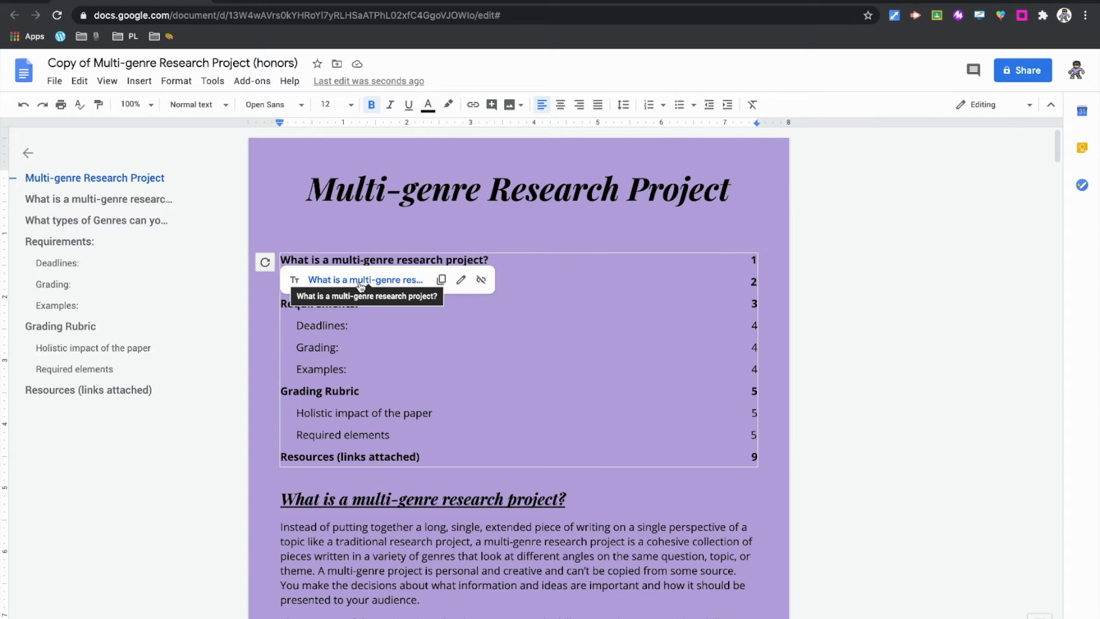
left_click(300, 391)
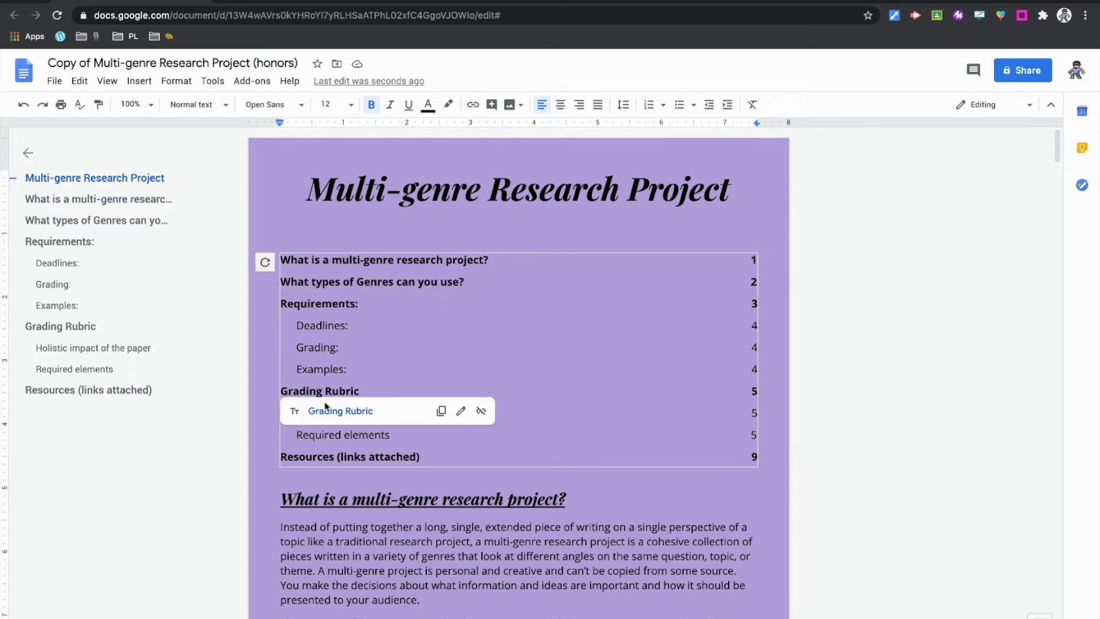
left_click(335, 416)
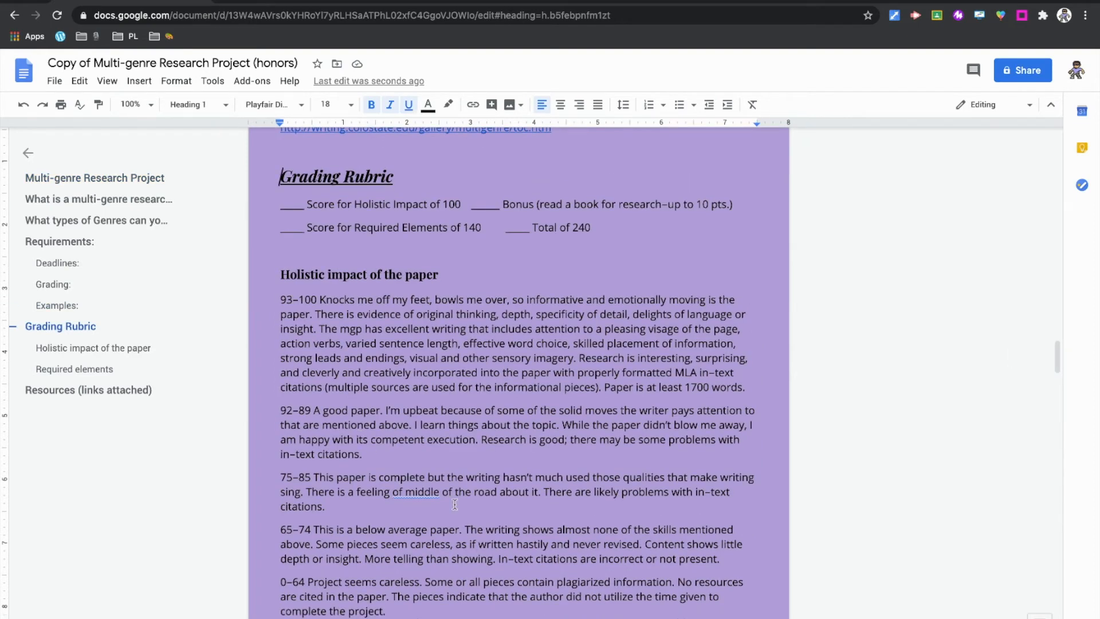
scroll(455, 504, "up", 20)
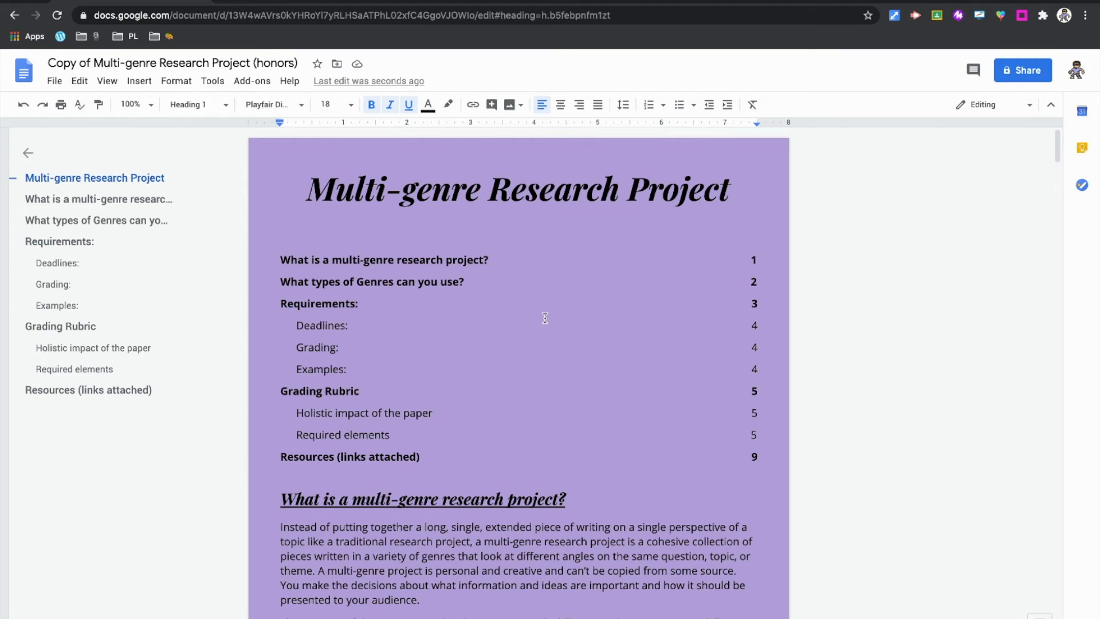
Apply the Heading 2 style to the "What's the difference?" line above the comparison table
scroll(545, 318, "down", 7)
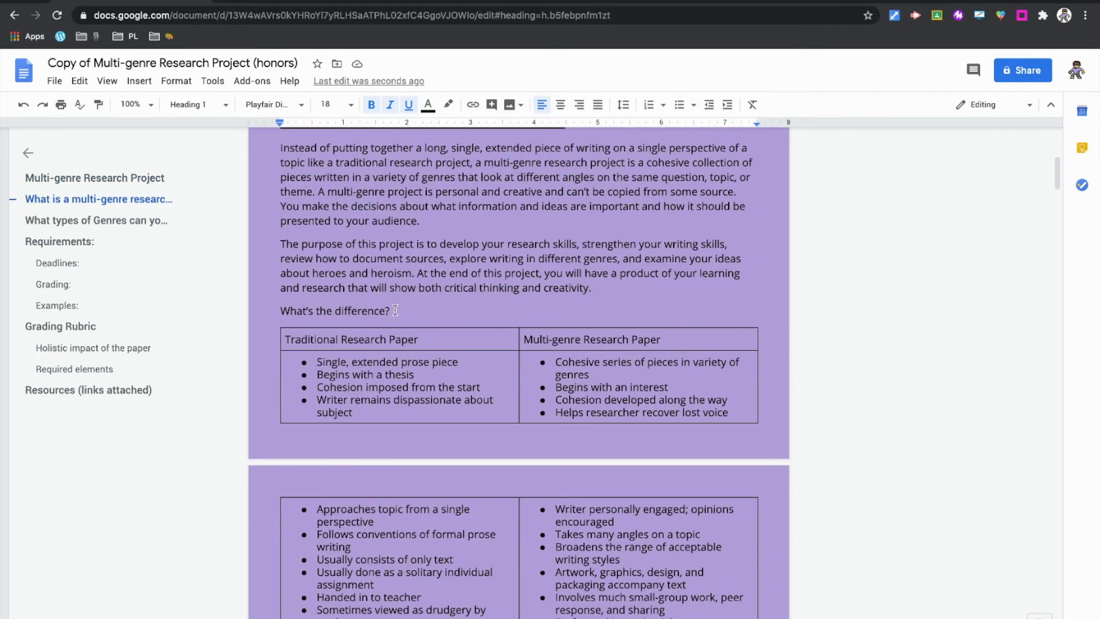
left_click_drag(394, 311, 274, 309)
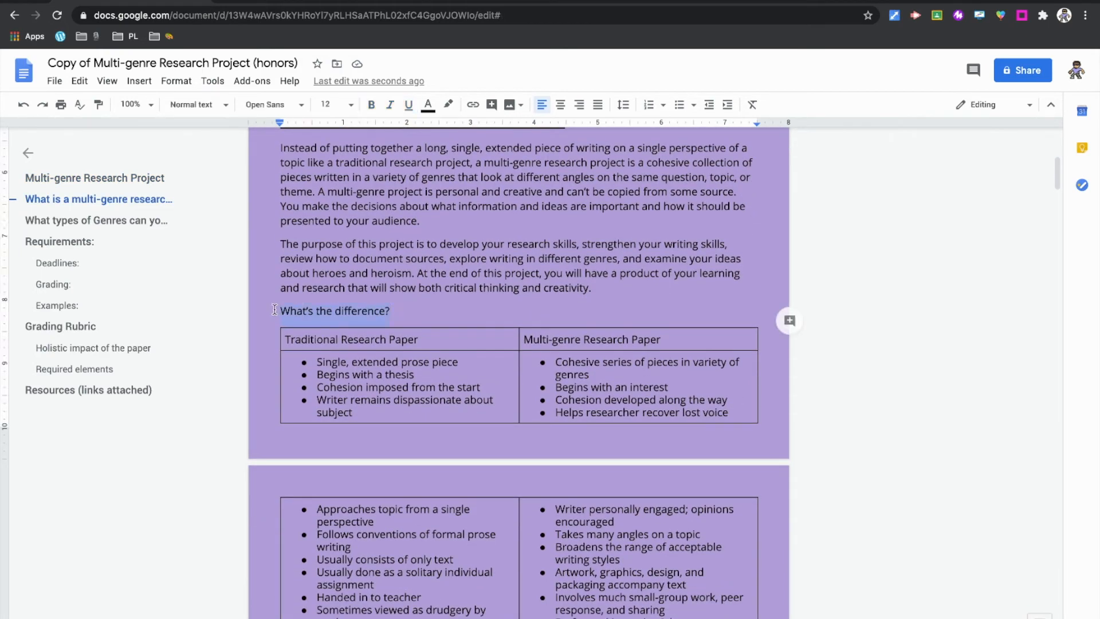
left_click(227, 108)
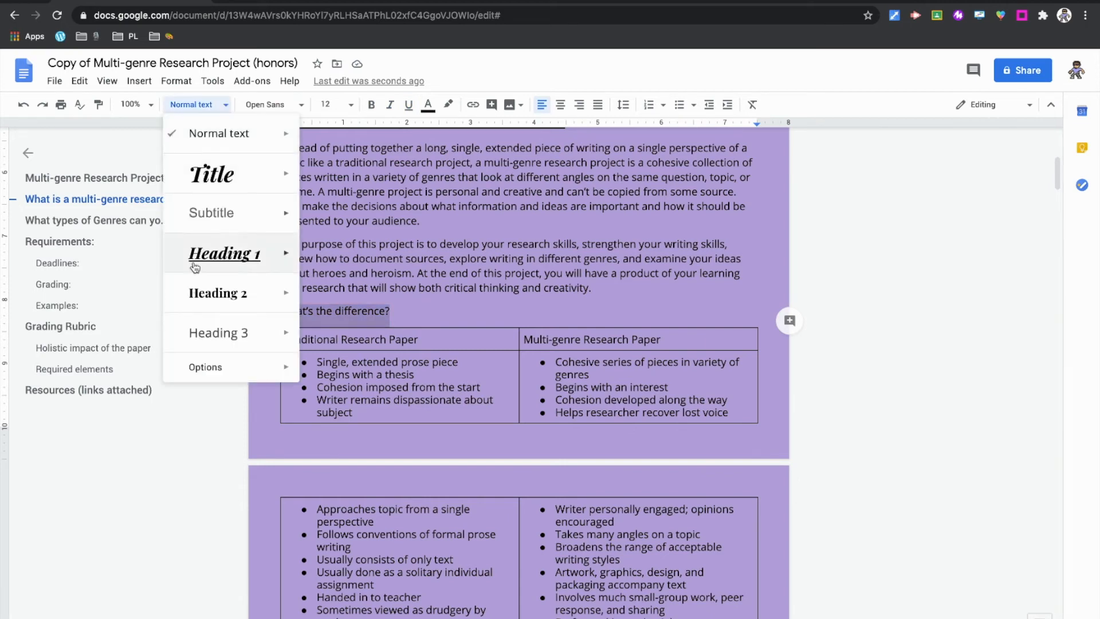
left_click(232, 292)
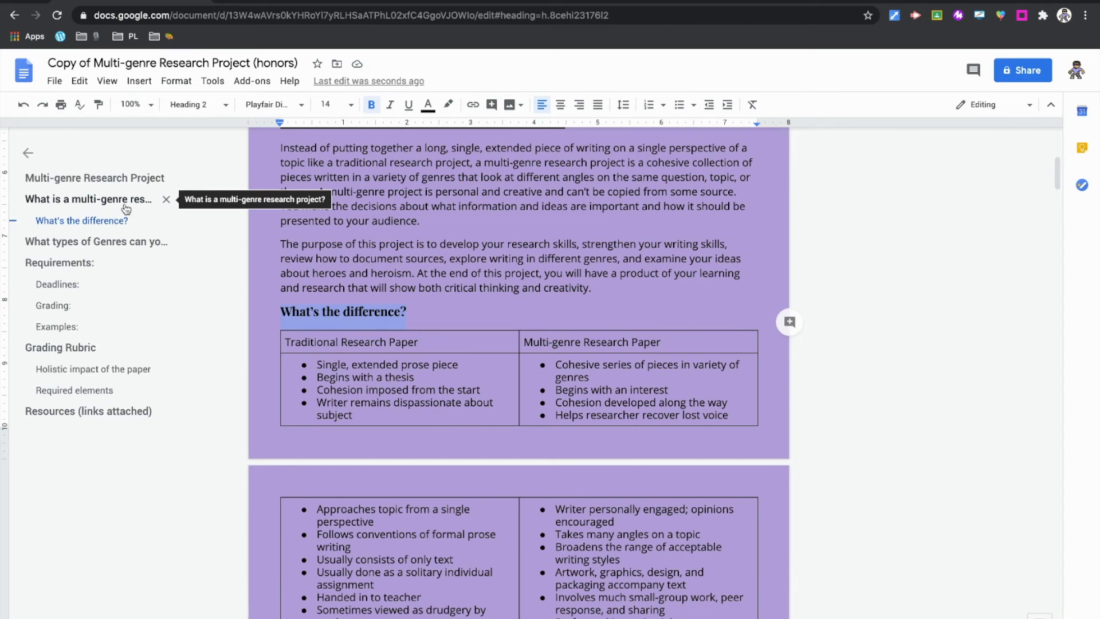
Update the table of contents to include the new "What's the difference?" subheading
scroll(363, 295, "up", 7)
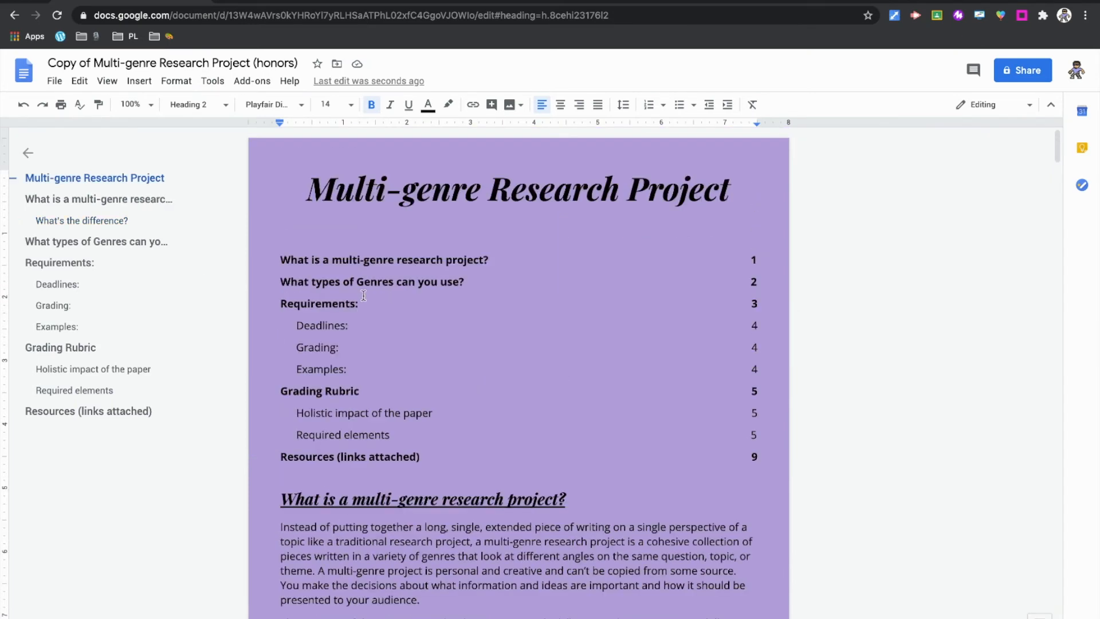
left_click(391, 294)
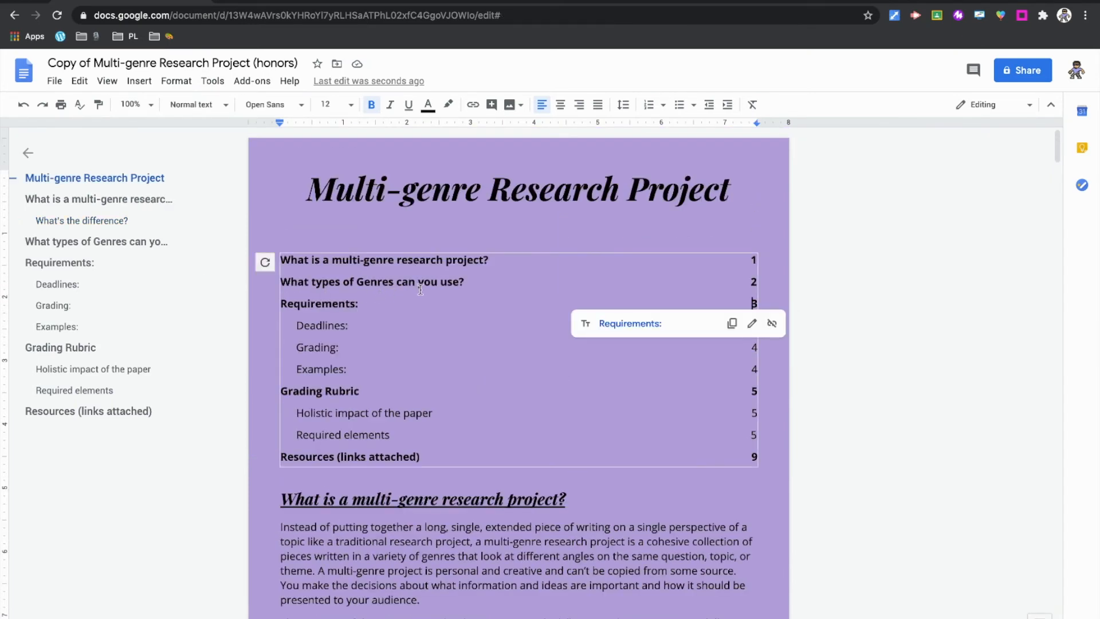
left_click(339, 290)
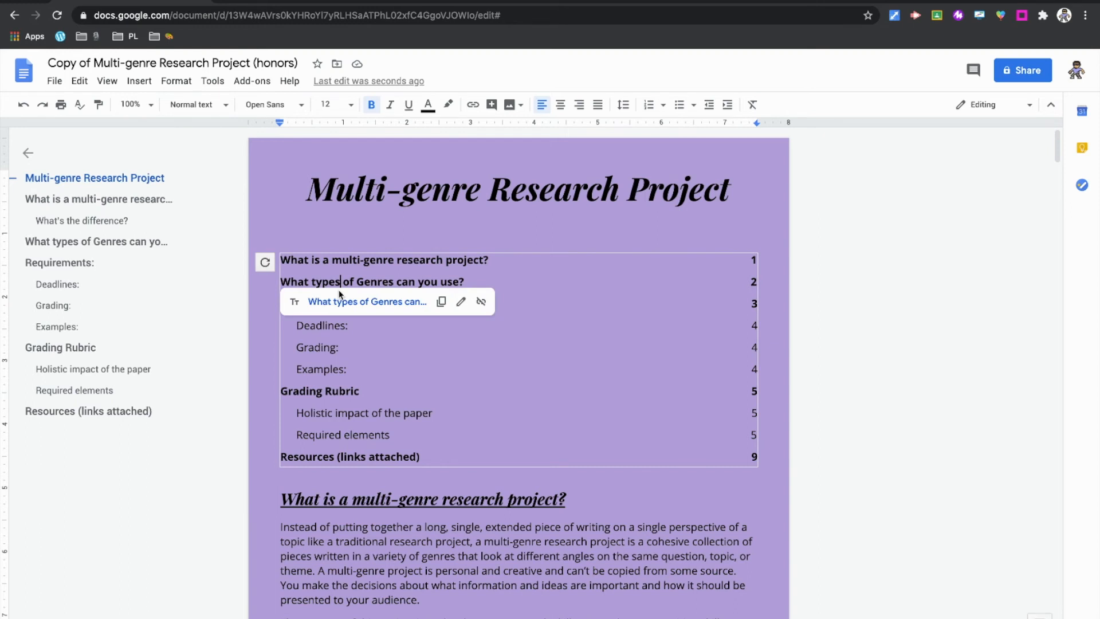
left_click(265, 262)
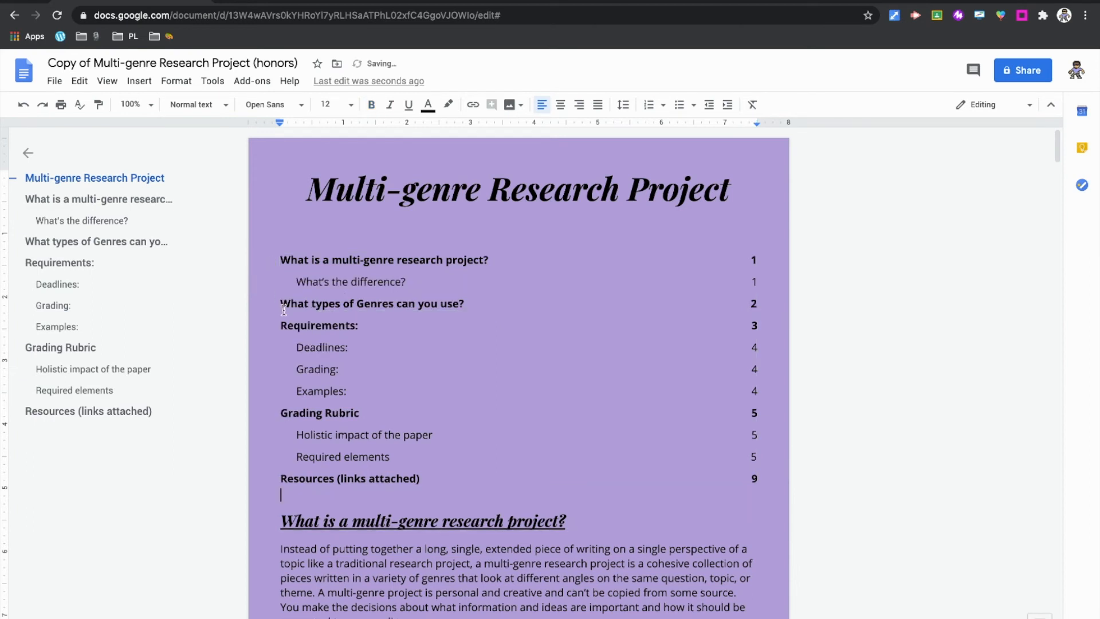